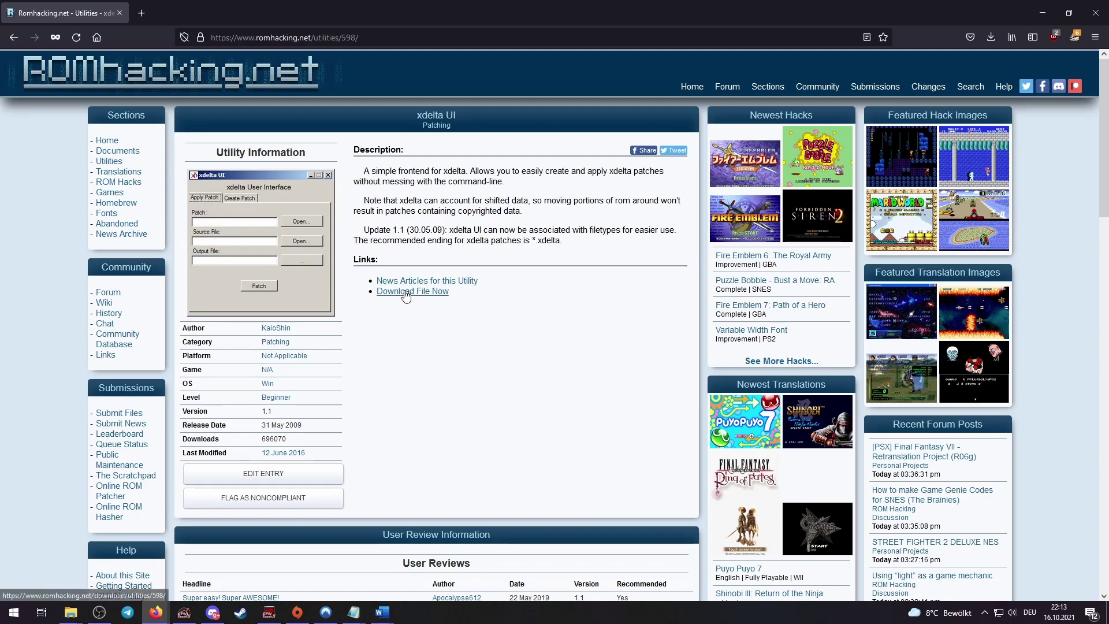
# Request the xdelta UI download, submit the captcha code, and decline saving the password
pyautogui.click(408, 291)
pyautogui.click(407, 286)
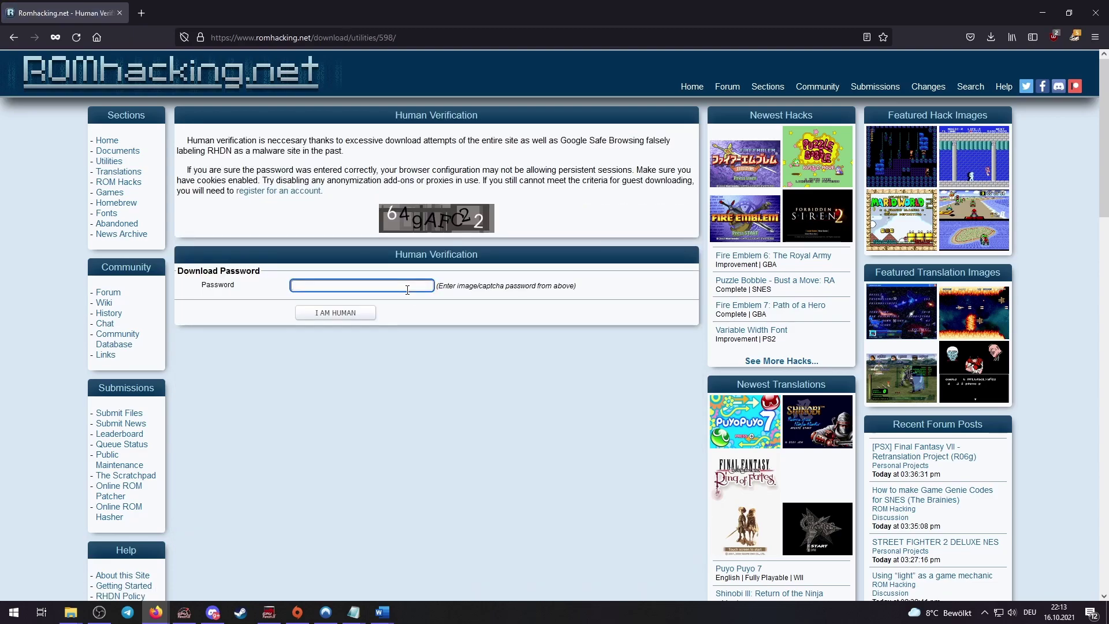
pyautogui.write('64gAFC22')
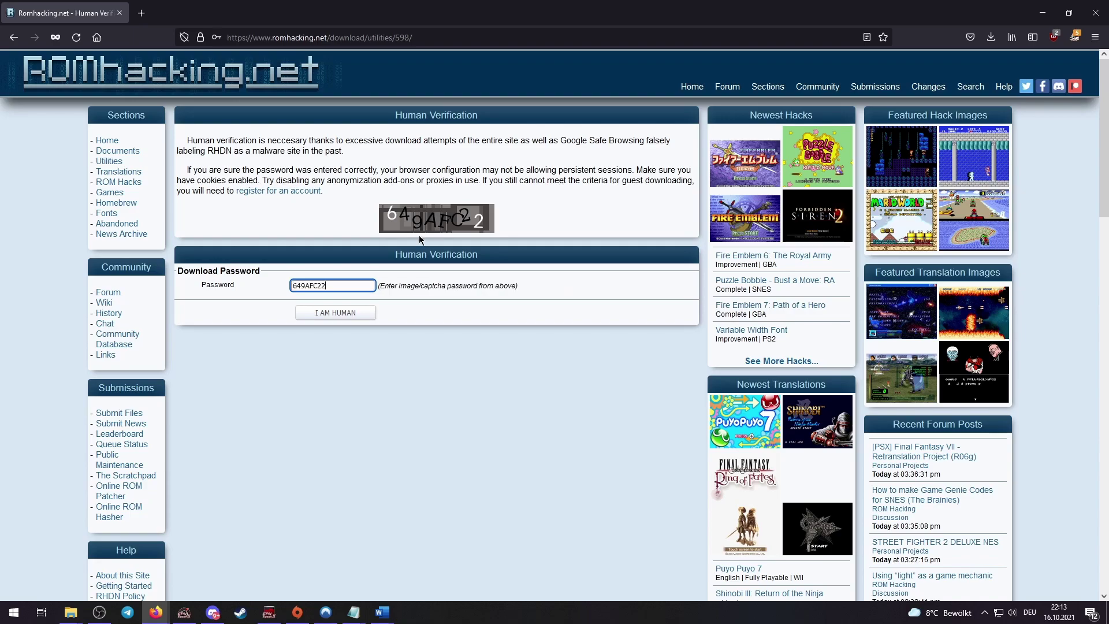
pyautogui.click(350, 312)
pyautogui.click(384, 184)
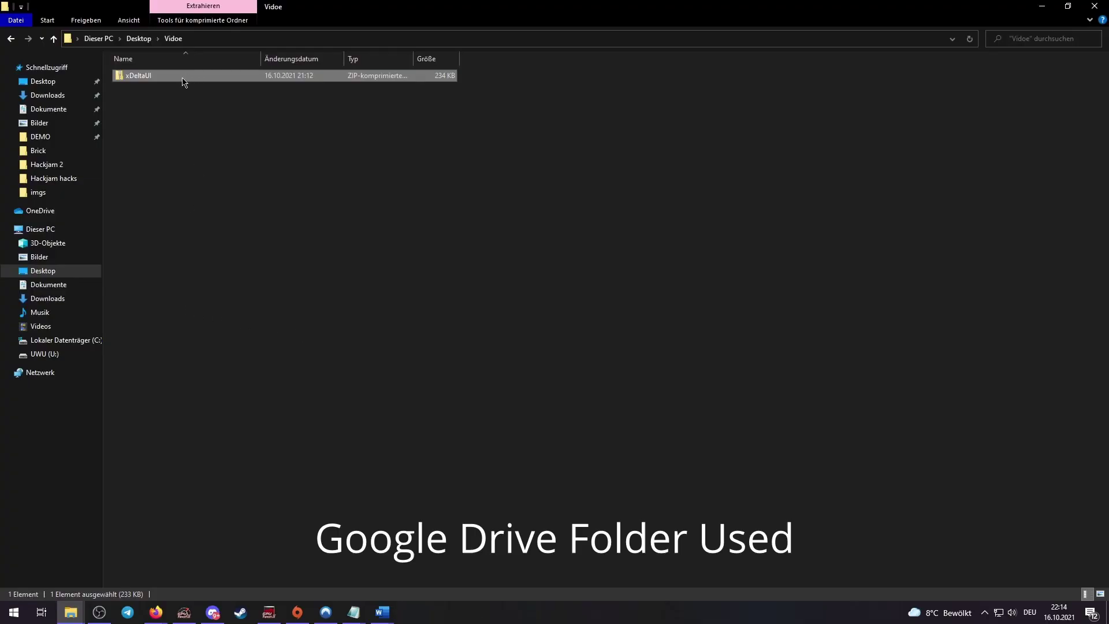
# Extract the xDeltaUI zip into the current folder with 7-Zip, then delete the zip
pyautogui.rightClick(183, 80)
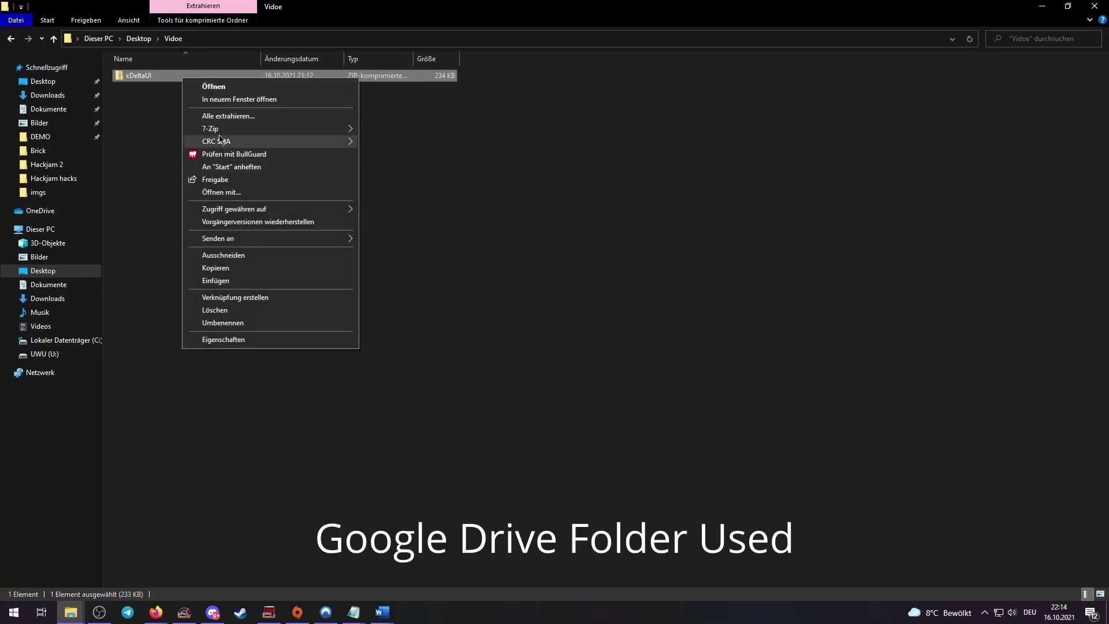
pyautogui.moveTo(220, 137)
pyautogui.click(407, 172)
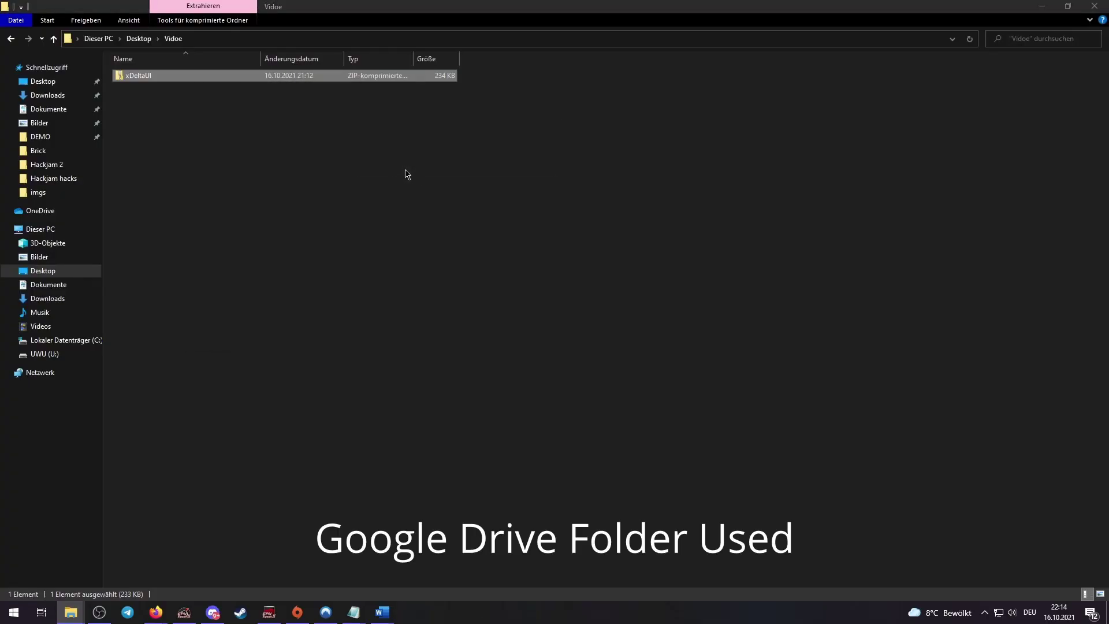
pyautogui.moveTo(199, 120); pyautogui.dragTo(176, 41)
pyautogui.press('Delete')
# Move the programs out of the ts folder into Vidoe and delete the empty ts folder
pyautogui.doubleClick(195, 76)
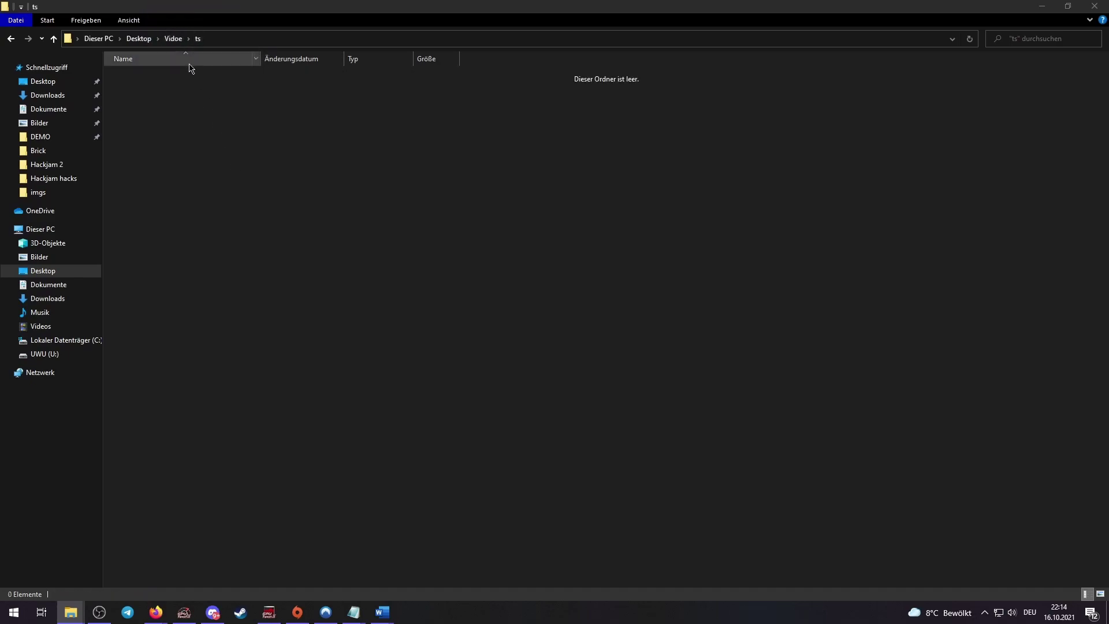
pyautogui.click(173, 39)
pyautogui.rightClick(158, 74)
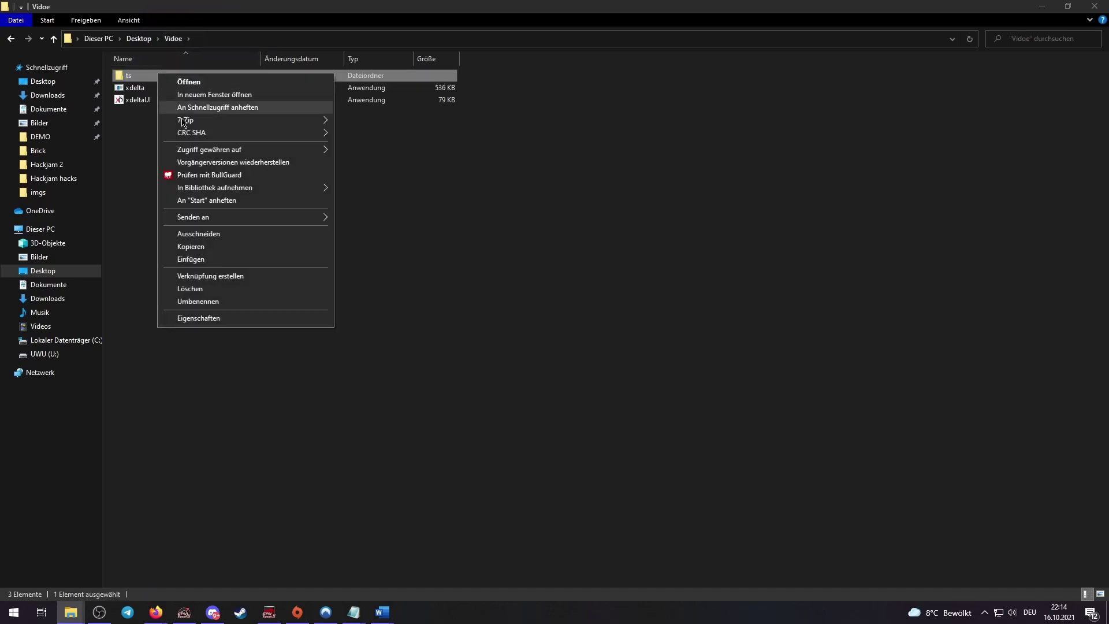
pyautogui.click(206, 288)
pyautogui.hotkey('ctrl', 'a')
pyautogui.click(305, 242)
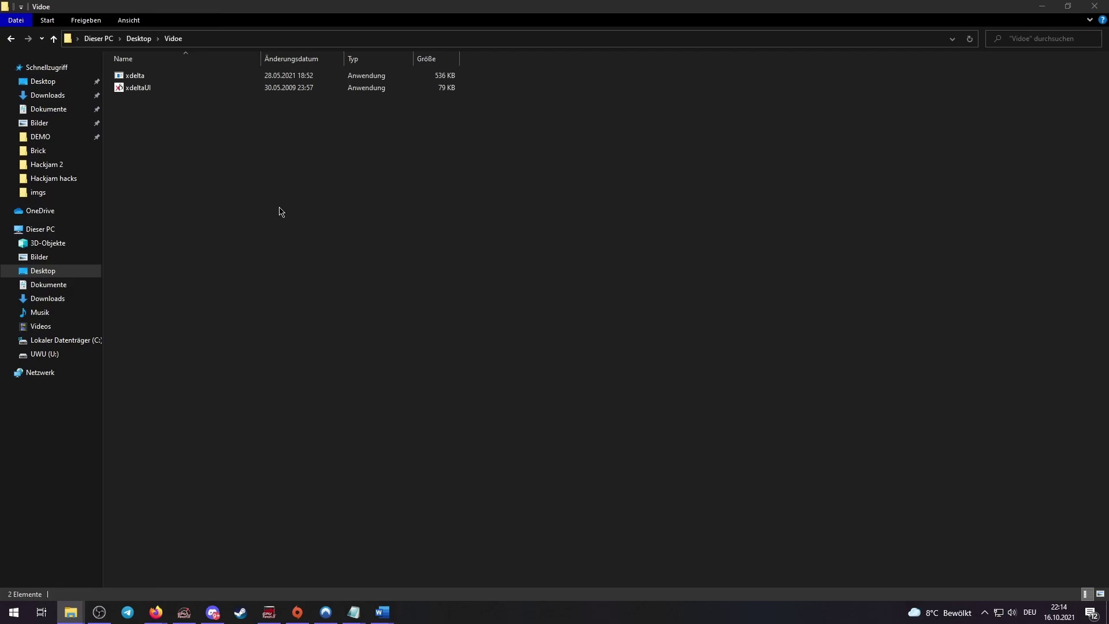
# Load the xdelta.org website in the browser
pyautogui.hotkey('alt', 'Tab')
pyautogui.click(207, 38)
pyautogui.write('xdelta')
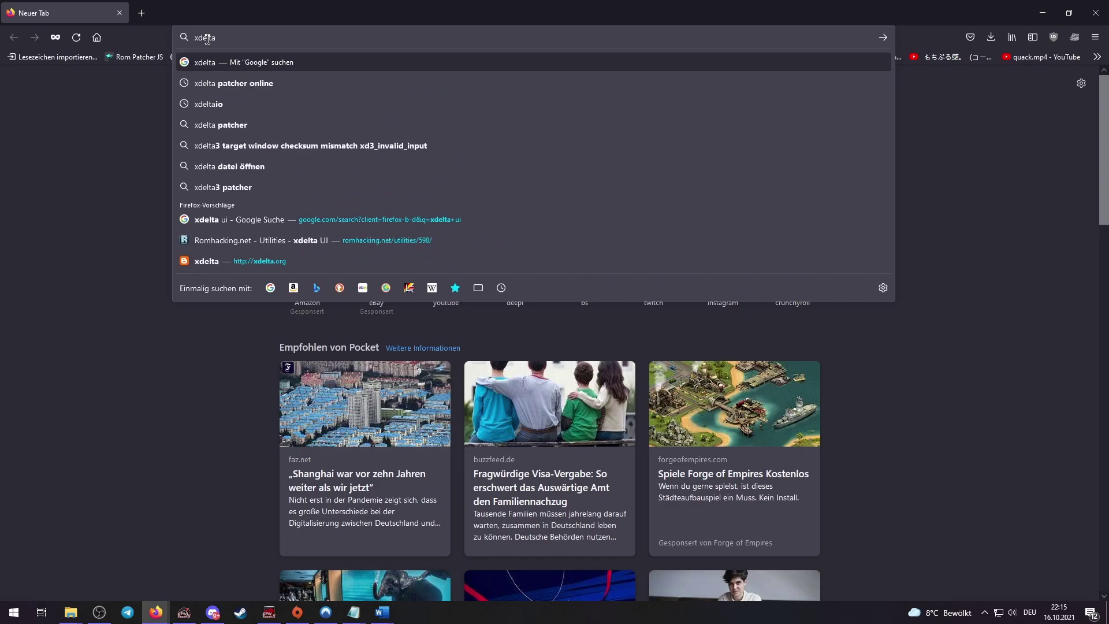
pyautogui.write('.org')
pyautogui.press('Return')
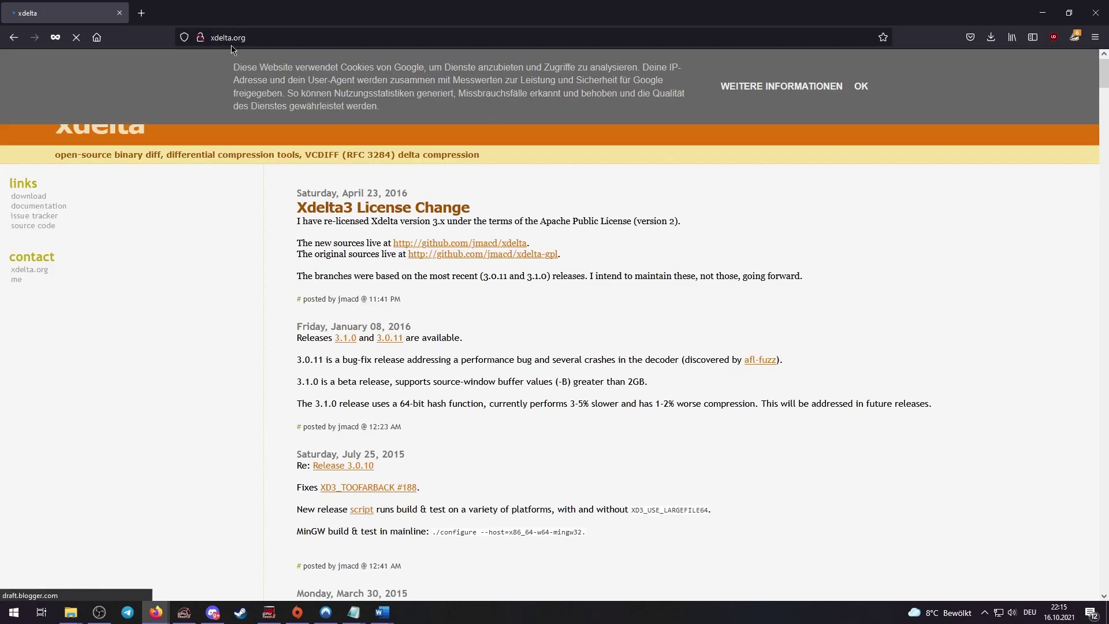
# Download xdelta3-3.1.0-x86_64.exe.zip from the 3.1.0 release assets and open it
pyautogui.click(344, 340)
pyautogui.scroll(-3, 255, 359)
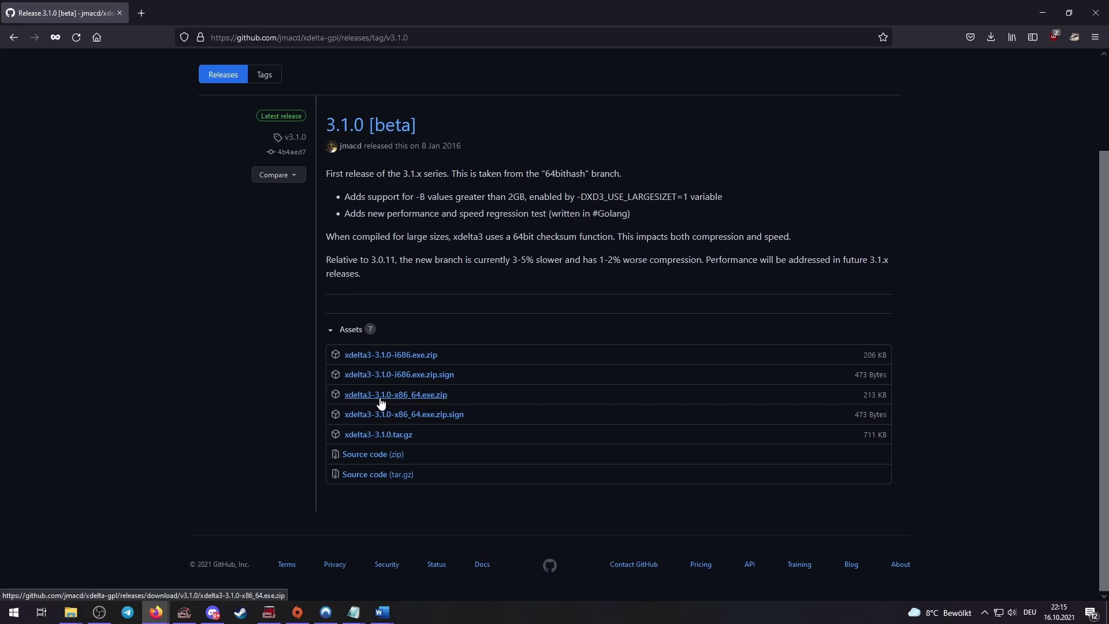
pyautogui.click(381, 395)
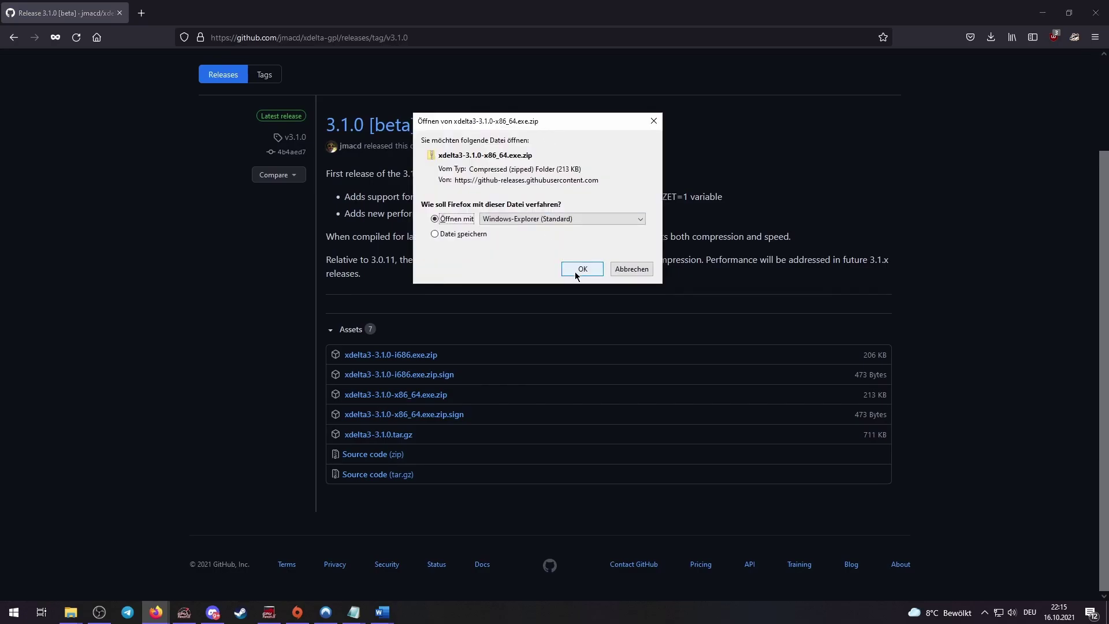
pyautogui.click(580, 269)
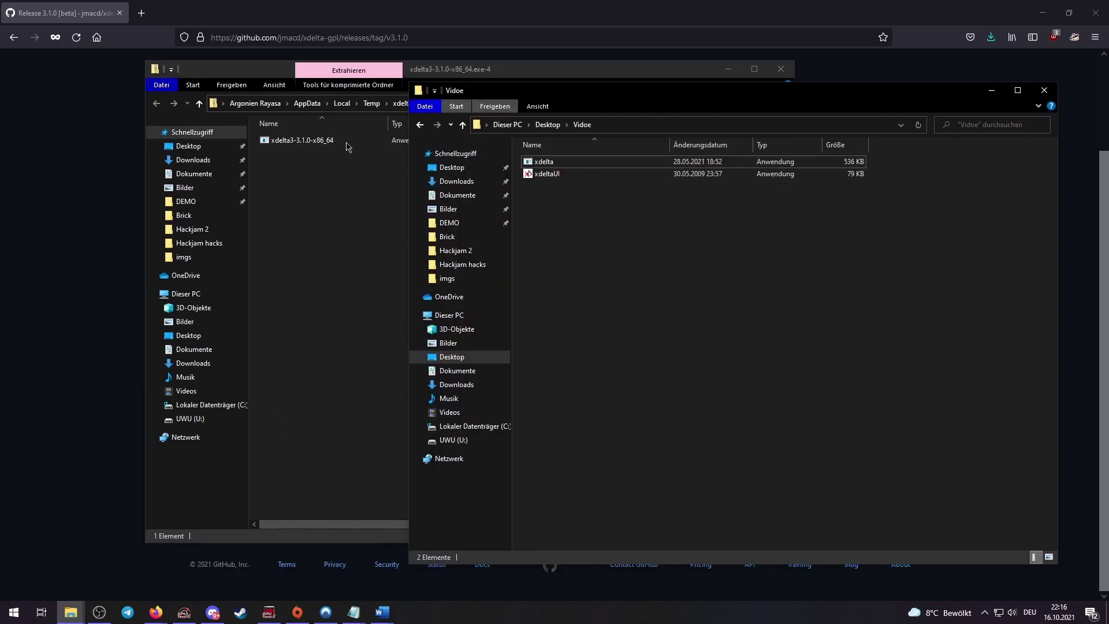
# Move xdelta3-3.1.0-x86_64 from the zip into the Vidoe folder
pyautogui.click(327, 186)
pyautogui.moveTo(340, 141); pyautogui.dragTo(835, 311)
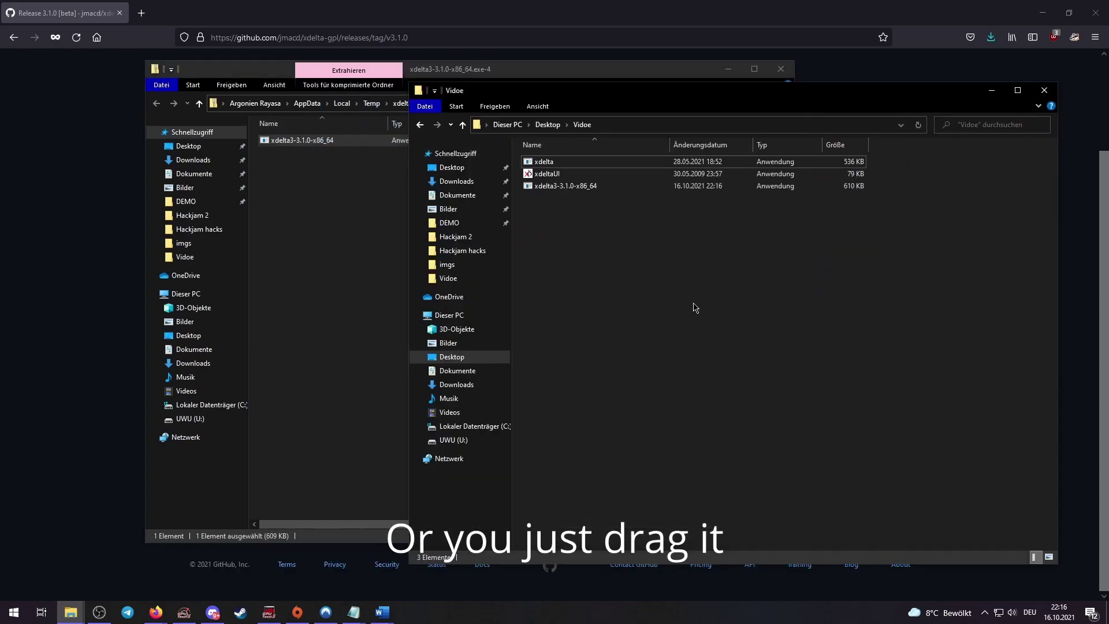
pyautogui.click(727, 68)
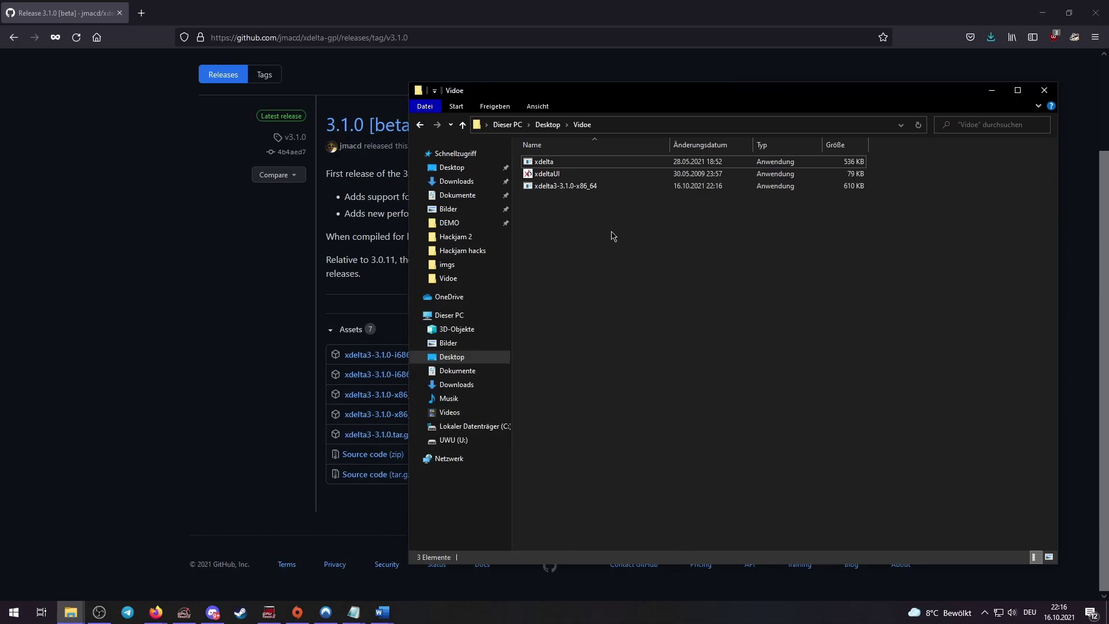
# Delete the old xdelta program and rename the new 3.1.0 build to xdelta
pyautogui.rightClick(579, 164)
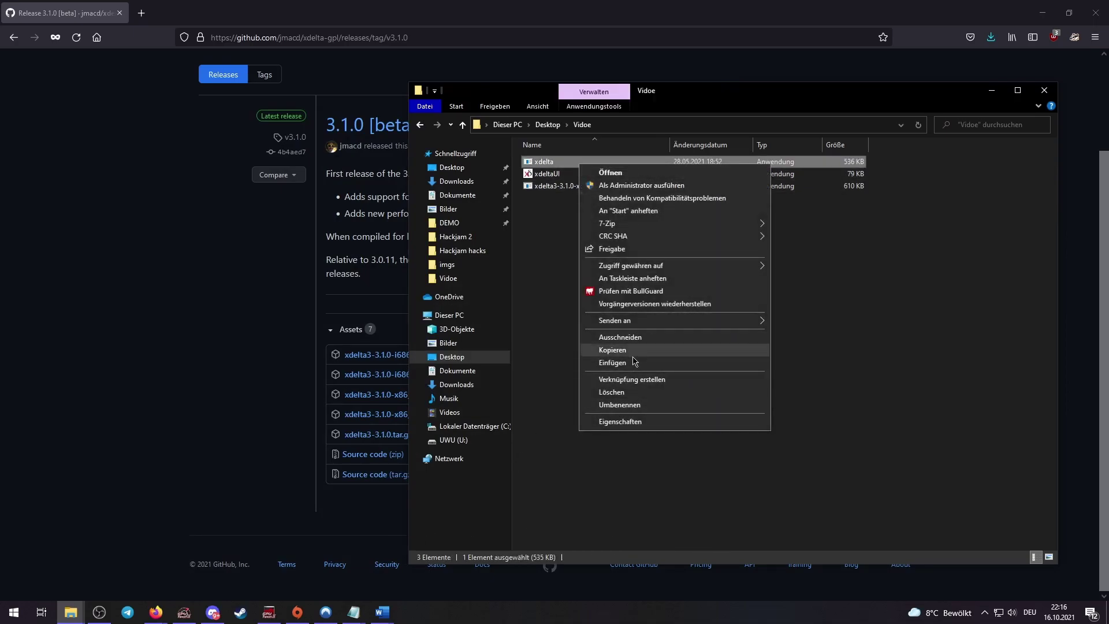
pyautogui.click(630, 393)
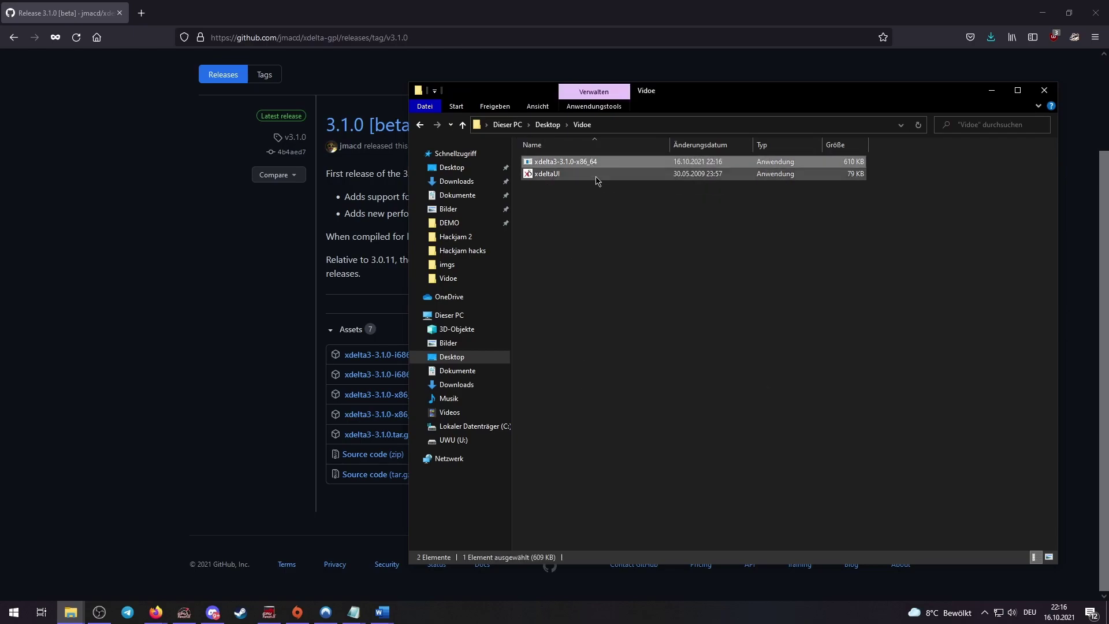
pyautogui.click(604, 163)
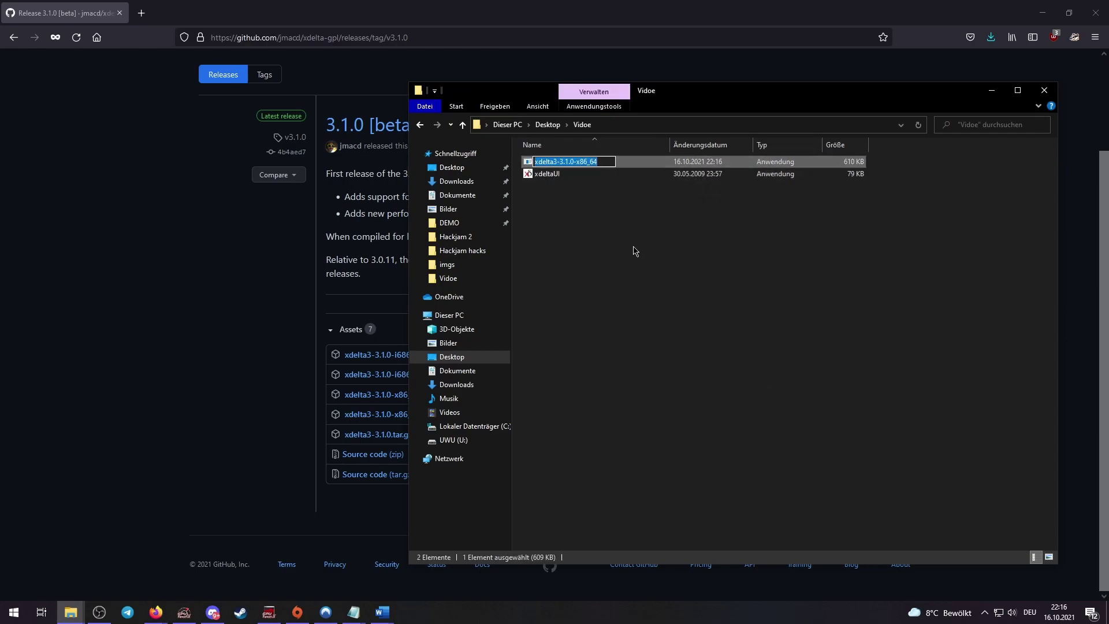
pyautogui.write('xdelta')
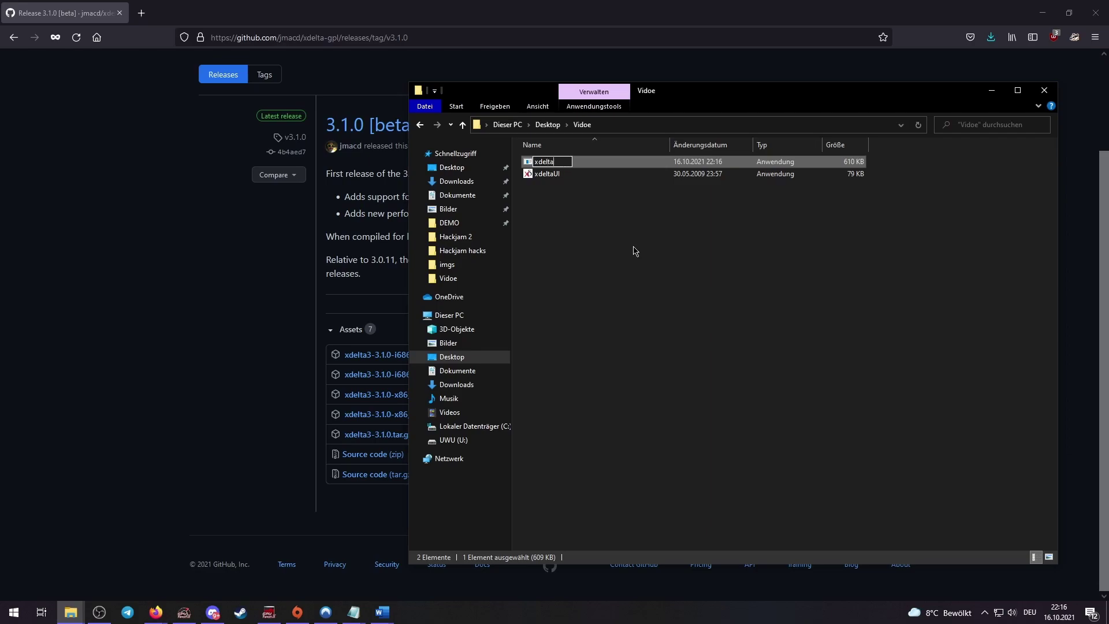
pyautogui.press('Return')
pyautogui.click(642, 264)
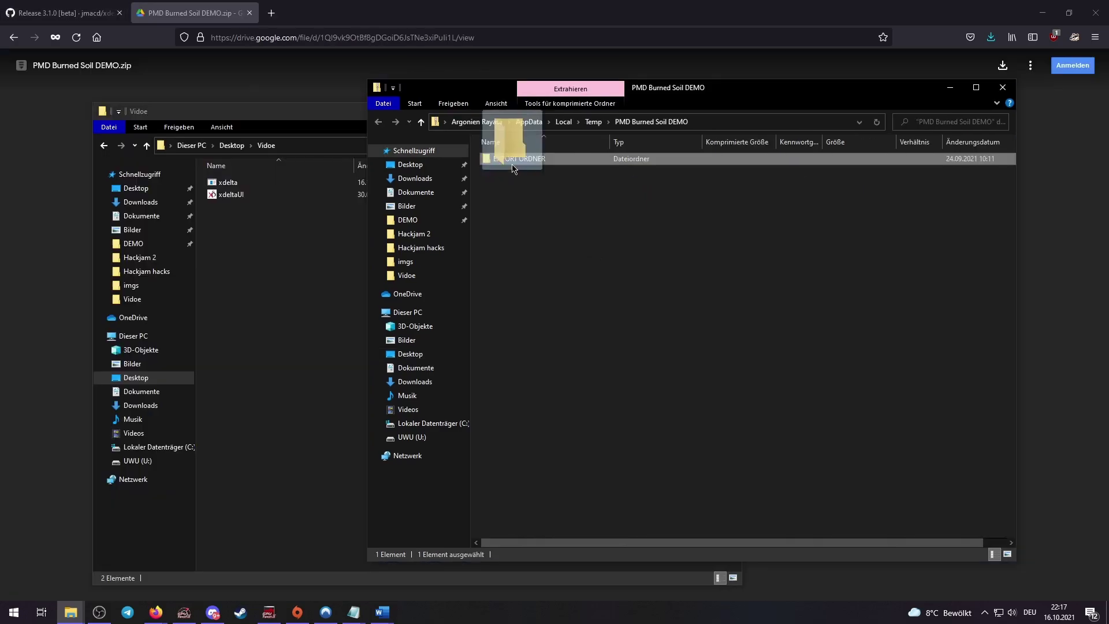
pyautogui.moveTo(508, 164); pyautogui.dragTo(345, 283)
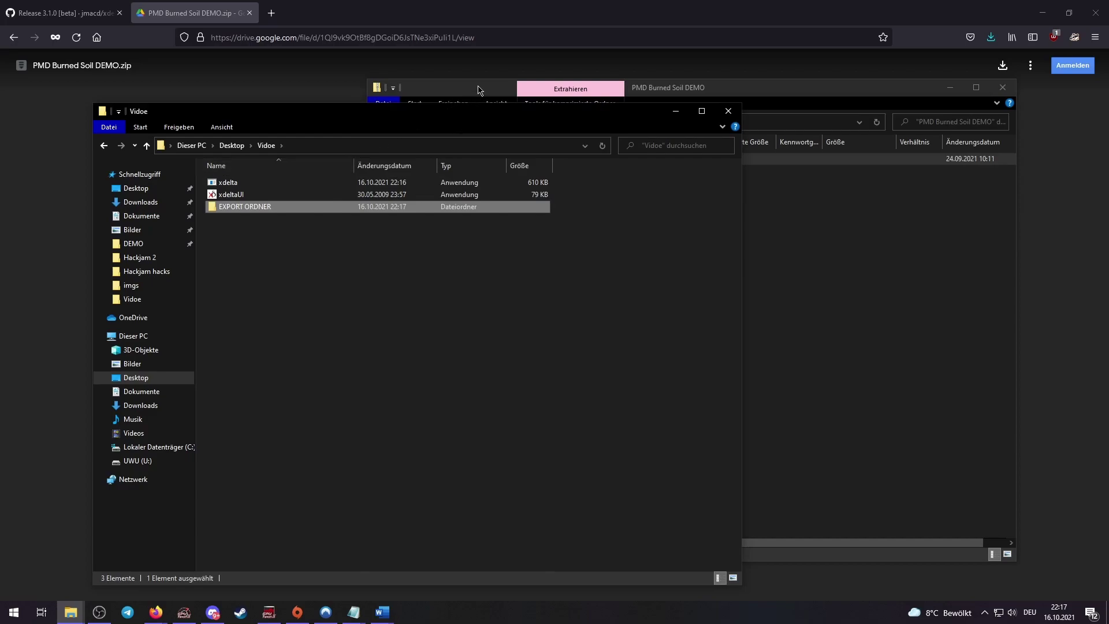
pyautogui.moveTo(428, 116); pyautogui.dragTo(433, 93)
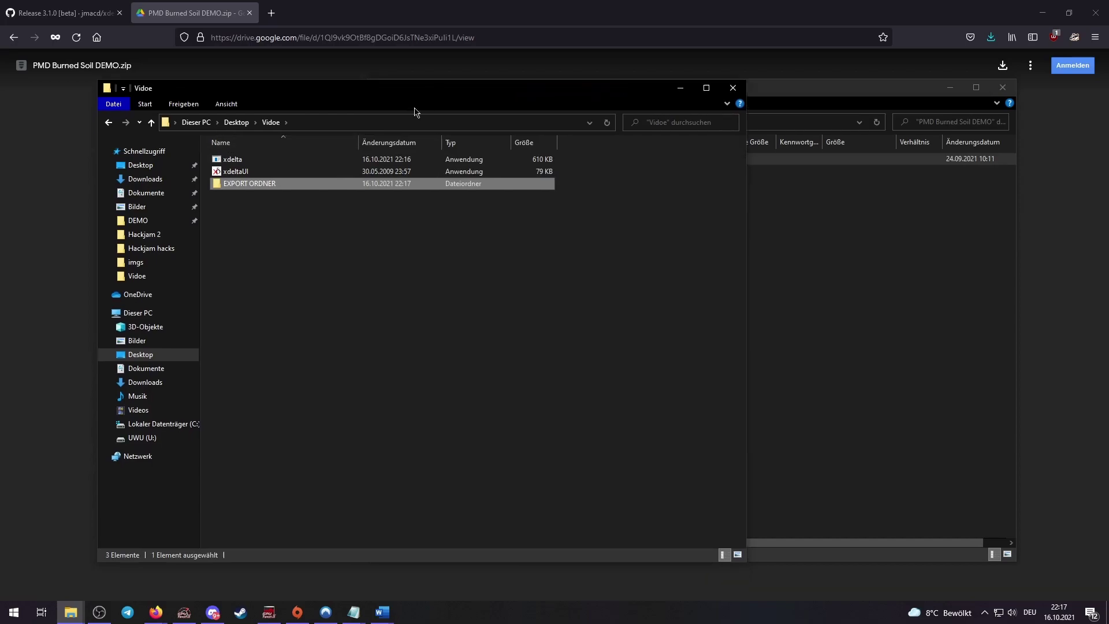
pyautogui.doubleClick(296, 187)
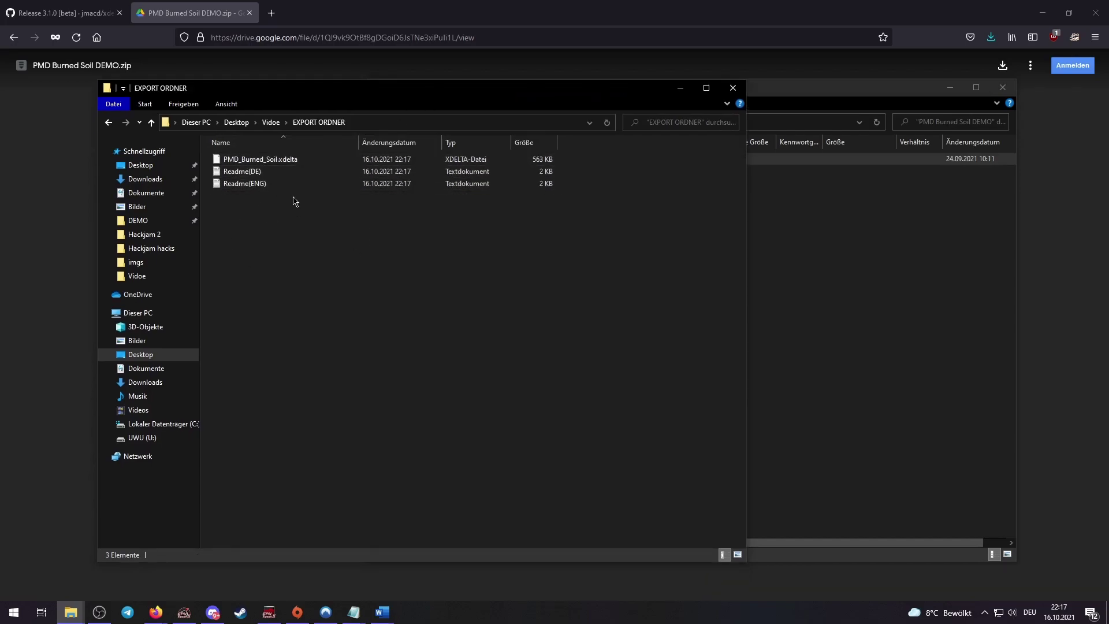
pyautogui.doubleClick(289, 183)
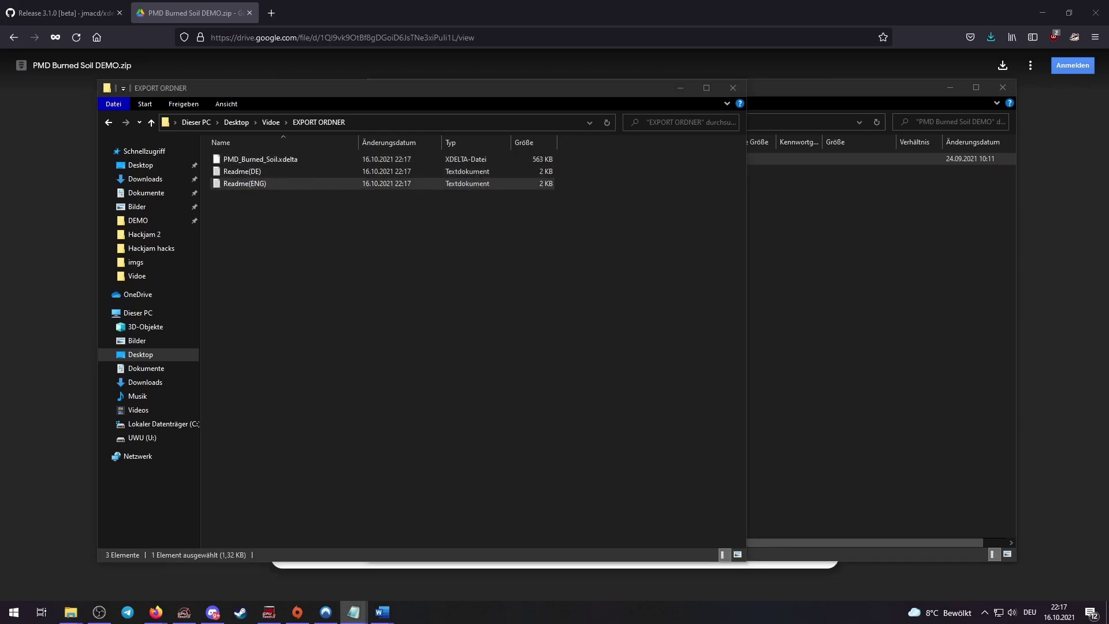
pyautogui.moveTo(1108, 133); pyautogui.dragTo(495, 153)
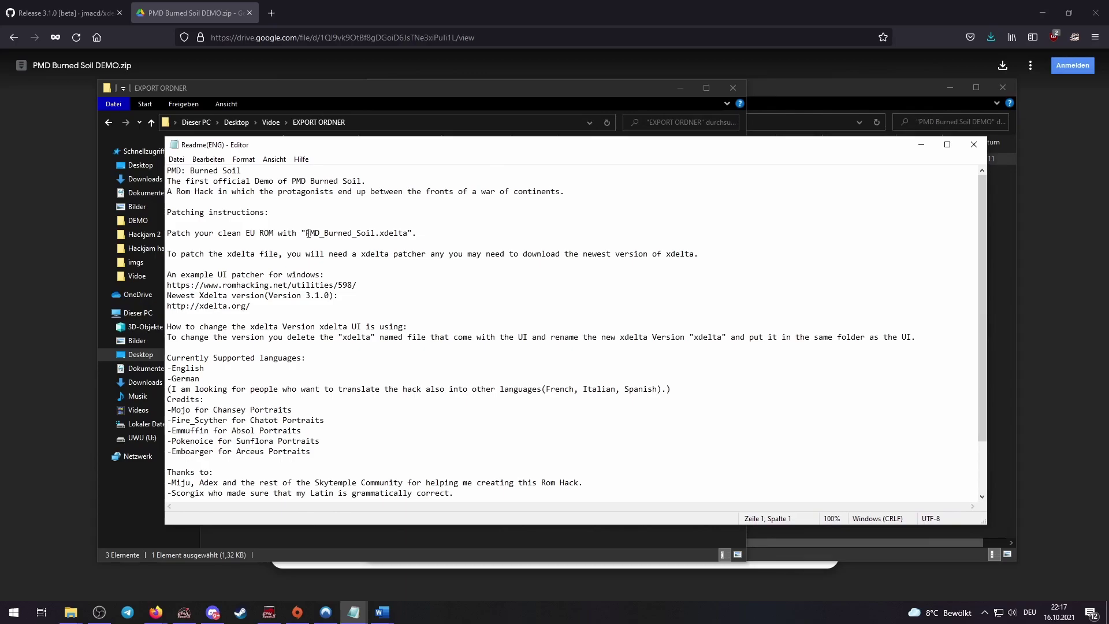
pyautogui.moveTo(218, 233); pyautogui.dragTo(302, 233)
# Move PMD_Burned_Soil.xdelta up into the Vidoe folder
pyautogui.hotkey('alt', 'F4')
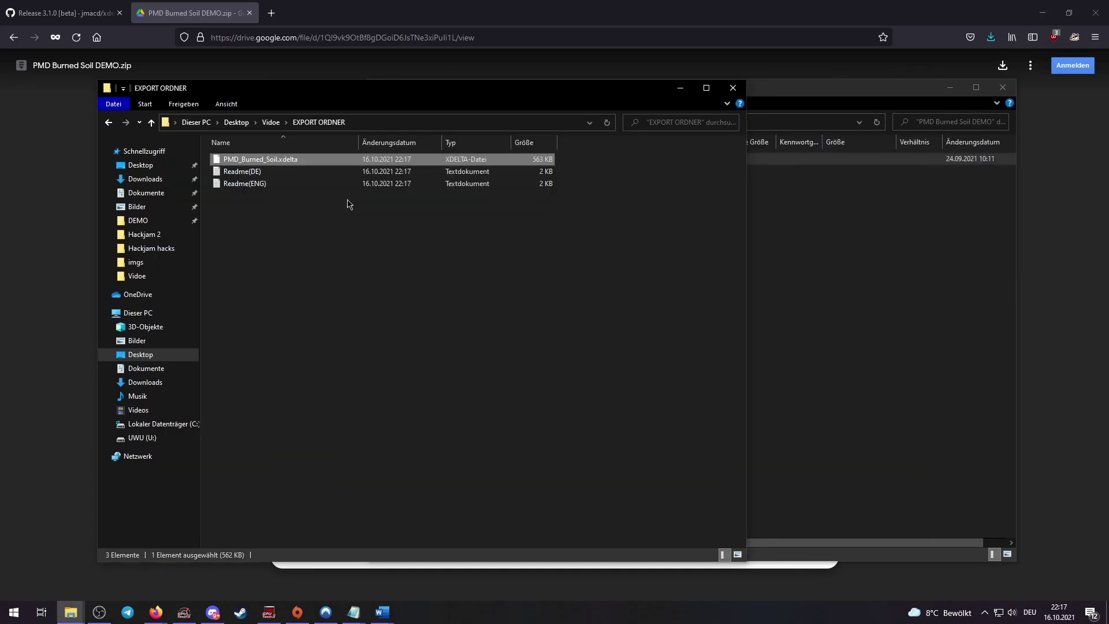
pyautogui.moveTo(376, 98); pyautogui.dragTo(321, 99)
pyautogui.click(205, 160)
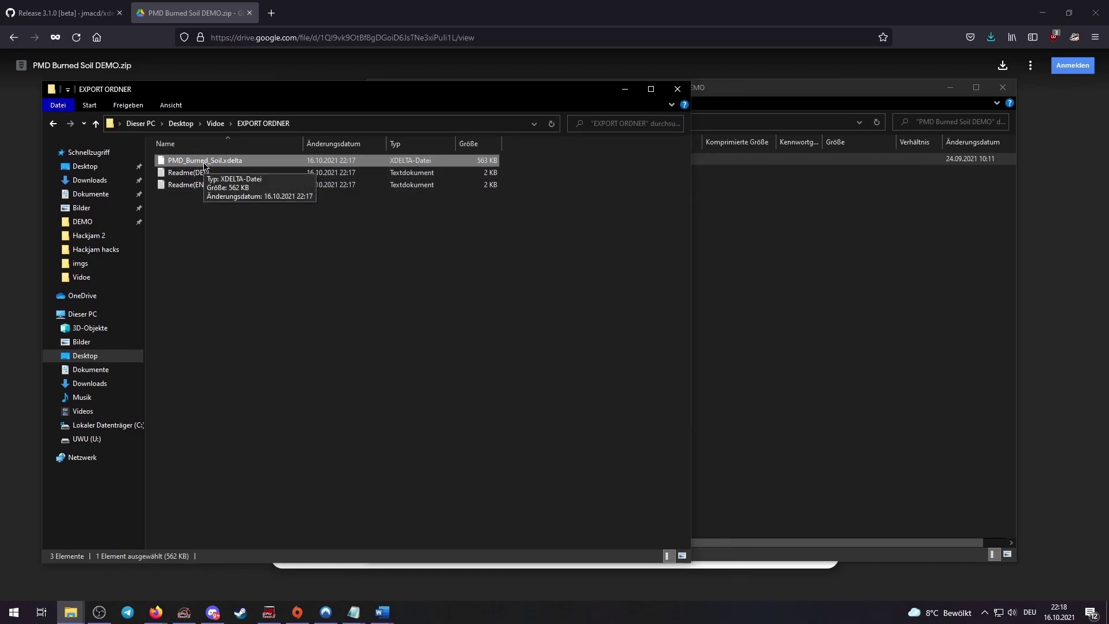
pyautogui.moveTo(207, 165); pyautogui.dragTo(216, 124)
pyautogui.click(217, 124)
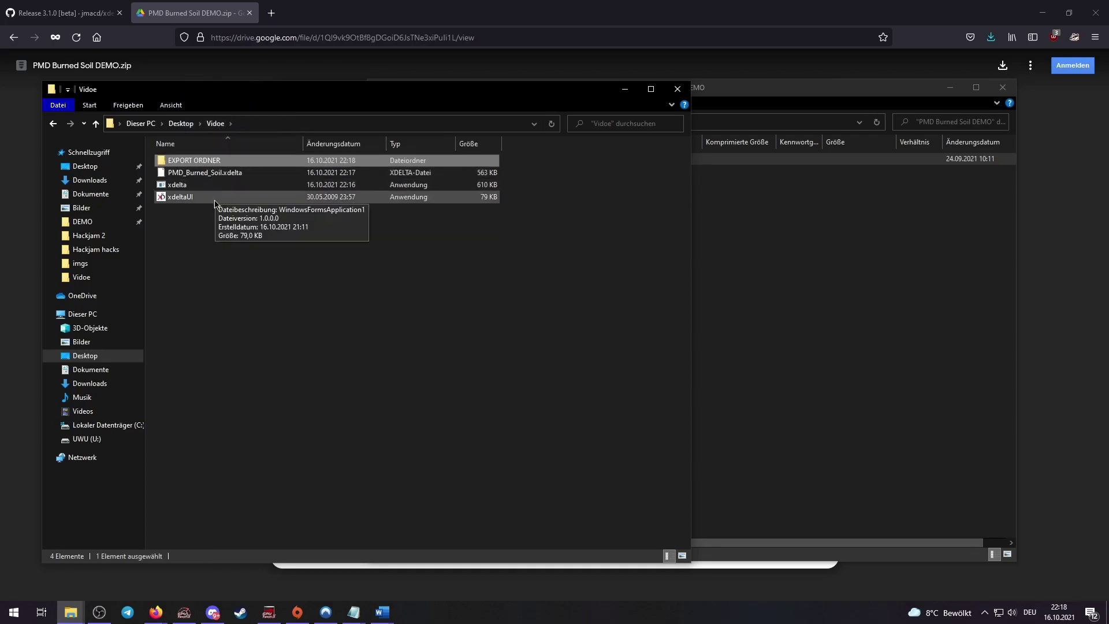
# Delete the EXPORT ORDNER folder and paste the copied ROM into Vidoe
pyautogui.click(482, 165)
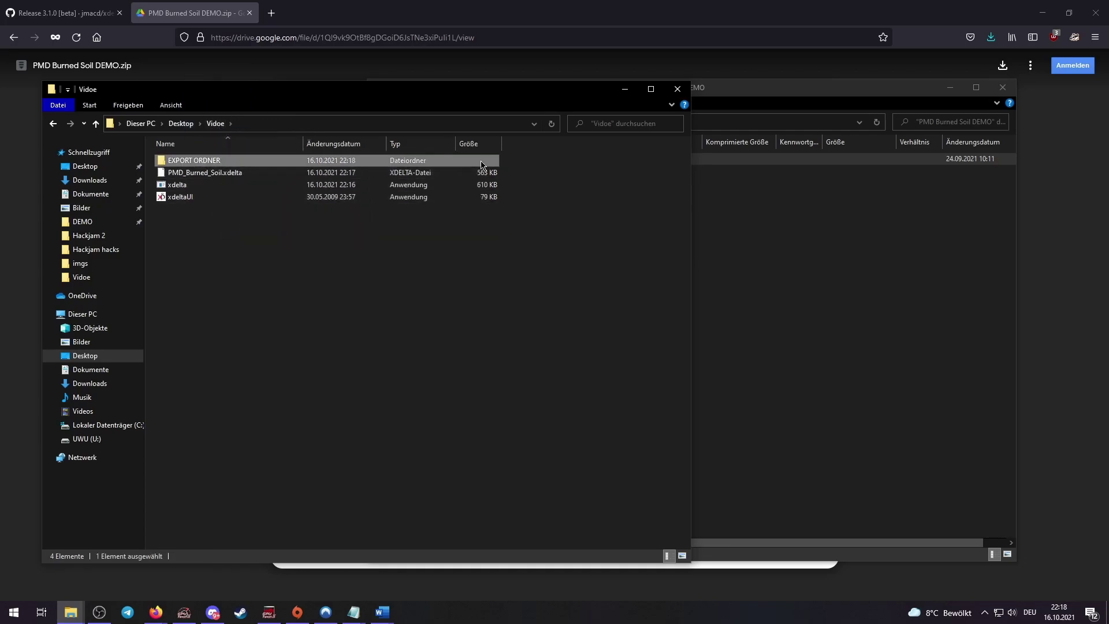
pyautogui.press('Delete')
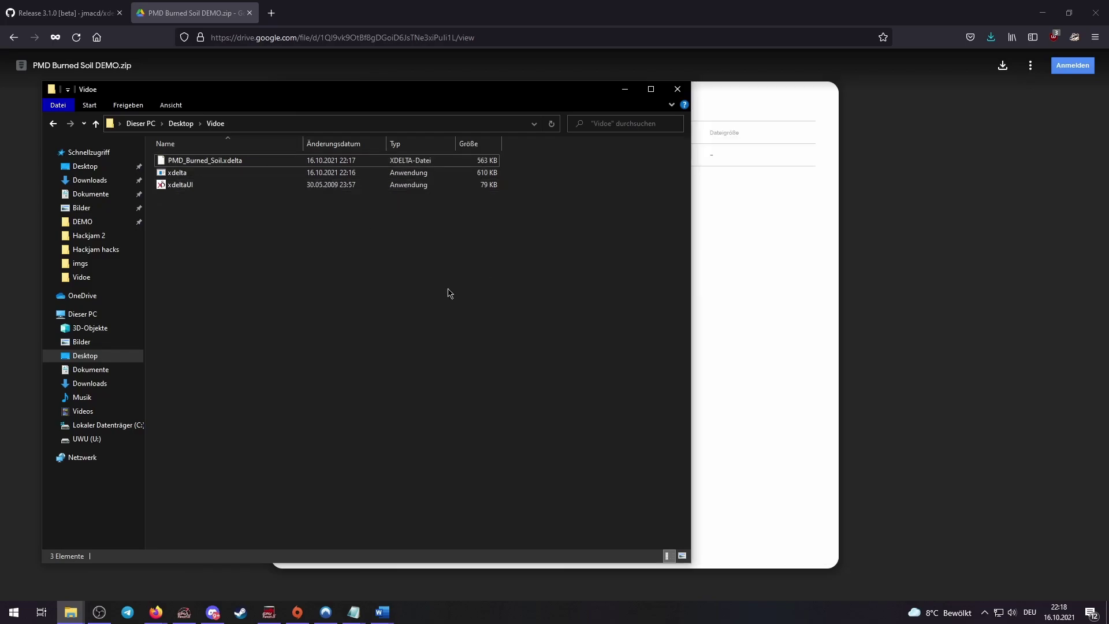
pyautogui.hotkey('ctrl', 'v')
pyautogui.click(281, 245)
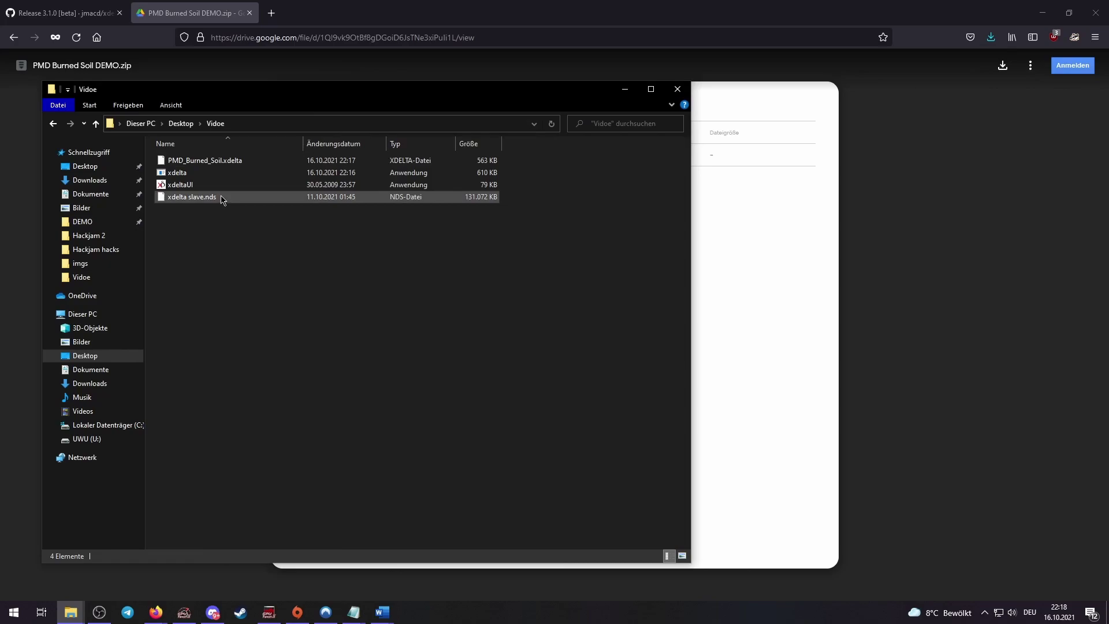
# Rename the ROM from xdelta slave.nds to xdelta slave(EU).nds
pyautogui.click(201, 199)
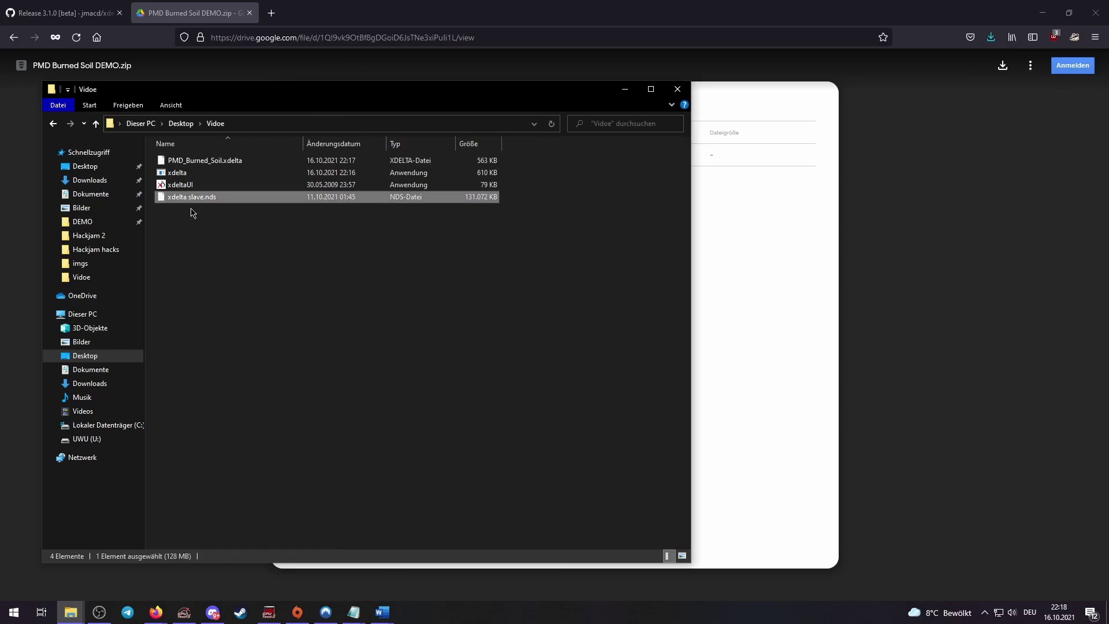
pyautogui.click(201, 198)
pyautogui.click(203, 197)
pyautogui.write('()')
pyautogui.write('EU')
pyautogui.press('Return')
pyautogui.click(248, 252)
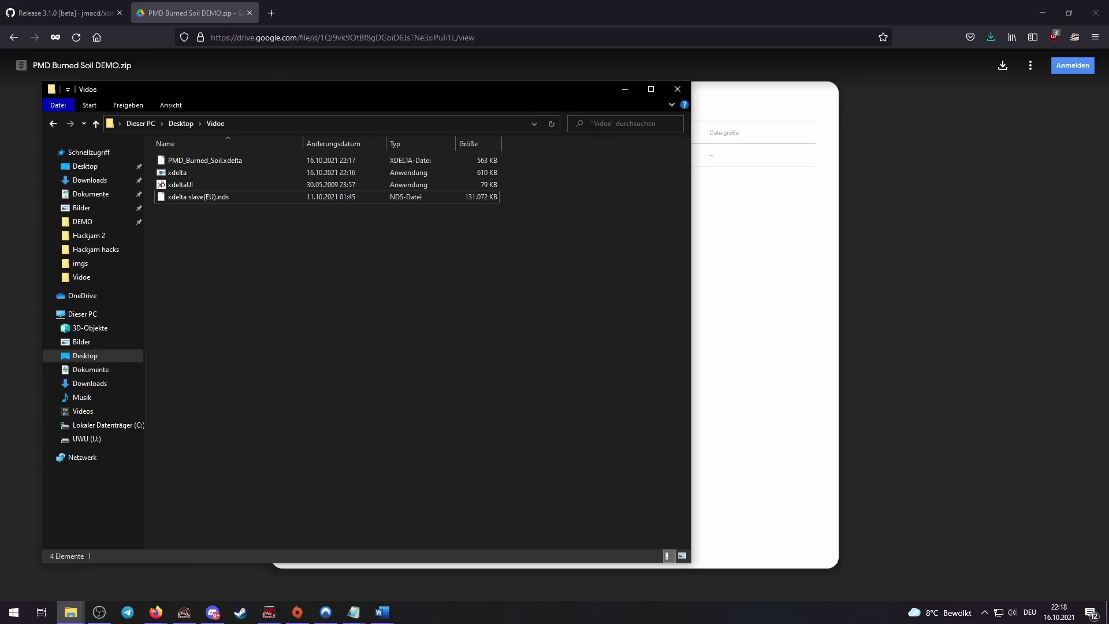
# In xdeltaUI, load PMD_Burned_Soil.xdelta as the patch and xdelta slave(EU).nds as source
pyautogui.doubleClick(180, 184)
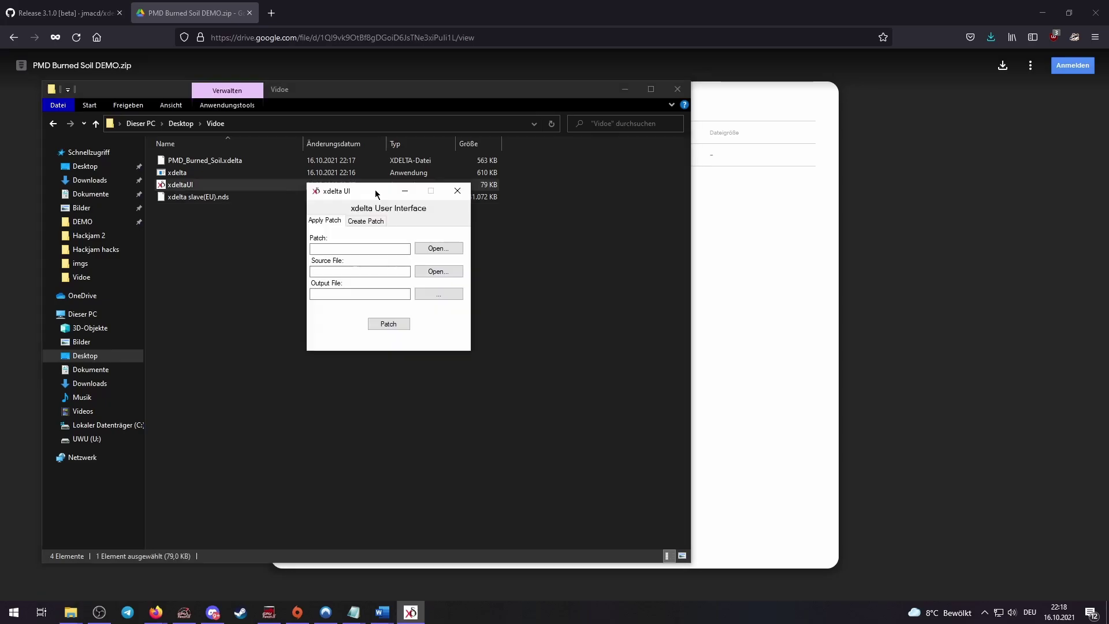
pyautogui.click(444, 249)
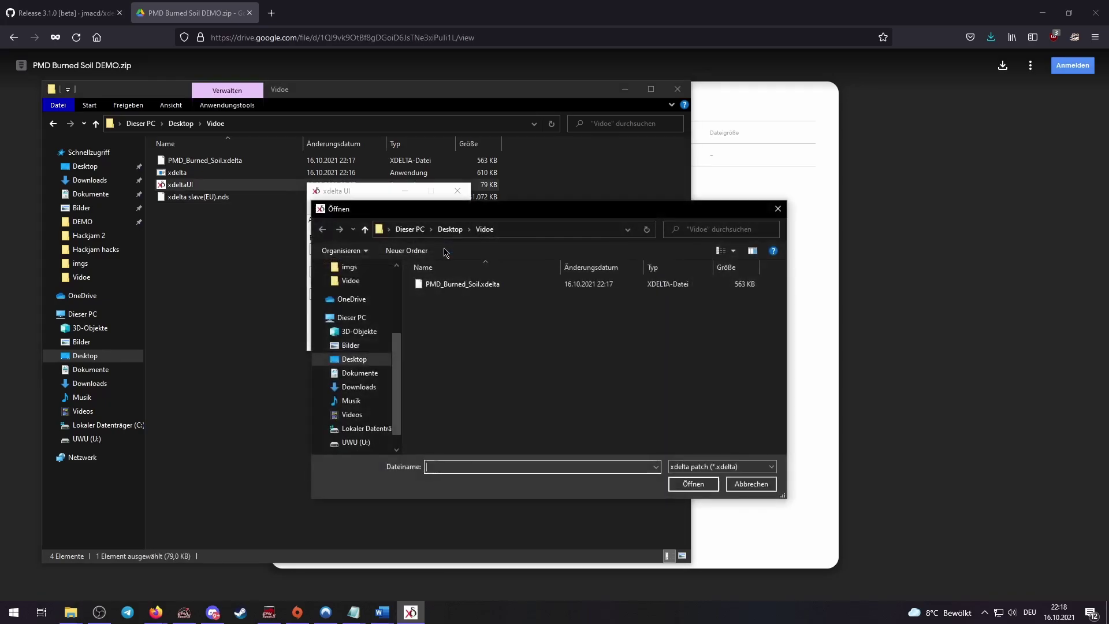
pyautogui.doubleClick(460, 286)
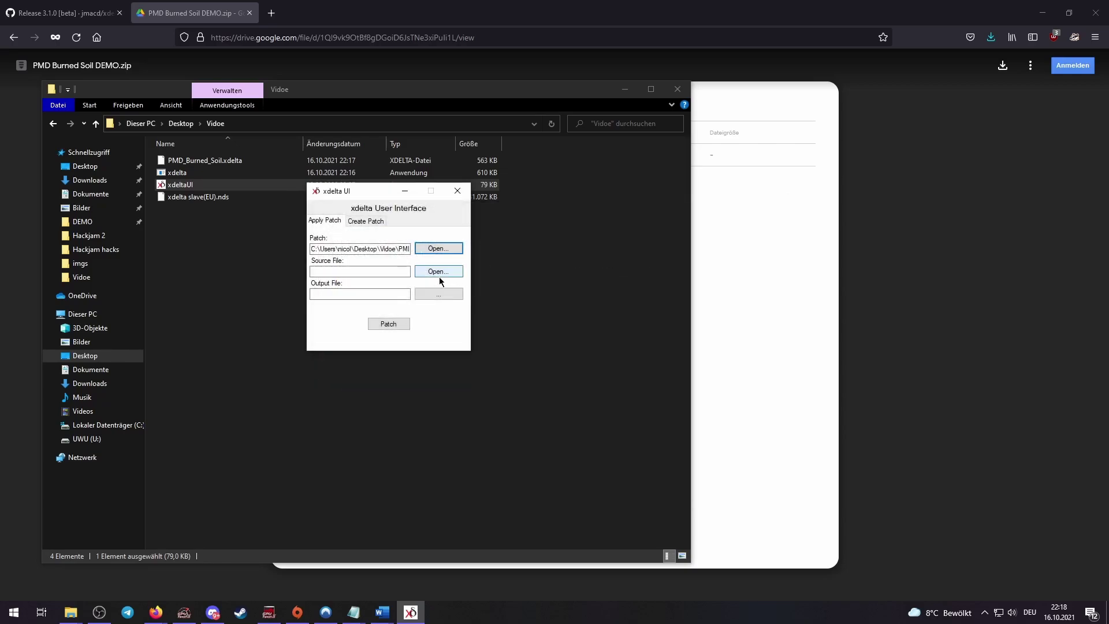
pyautogui.click(439, 277)
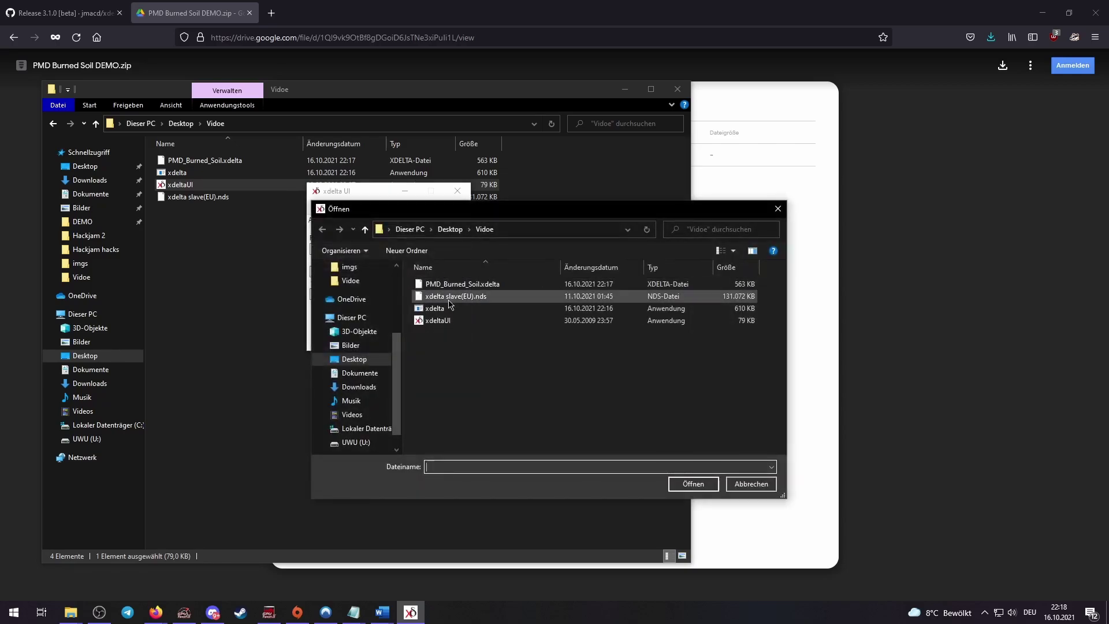
pyautogui.doubleClick(454, 297)
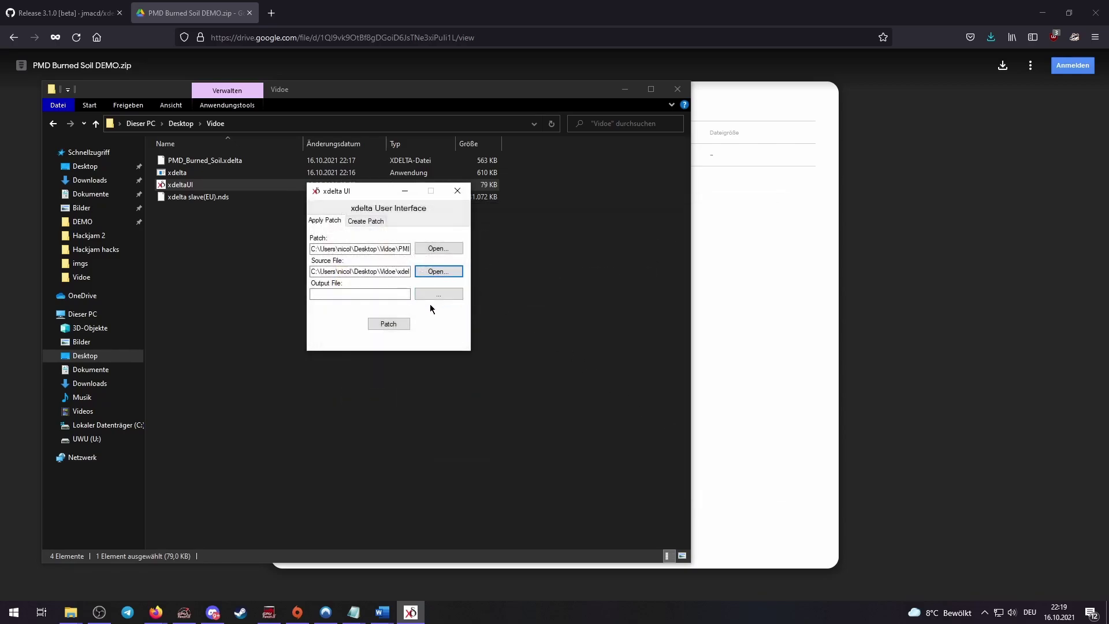
# Set the output file to Burned Soil.nds and apply the patch
pyautogui.click(436, 297)
pyautogui.write('Burned Soil')
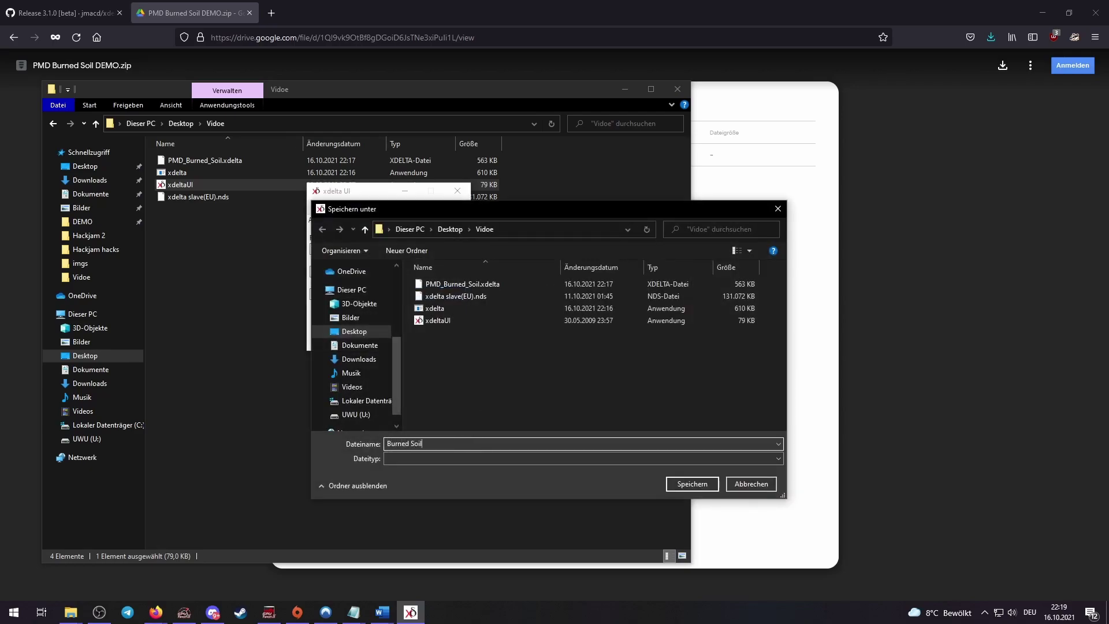
pyautogui.write('.nd')
pyautogui.click(703, 484)
pyautogui.click(395, 325)
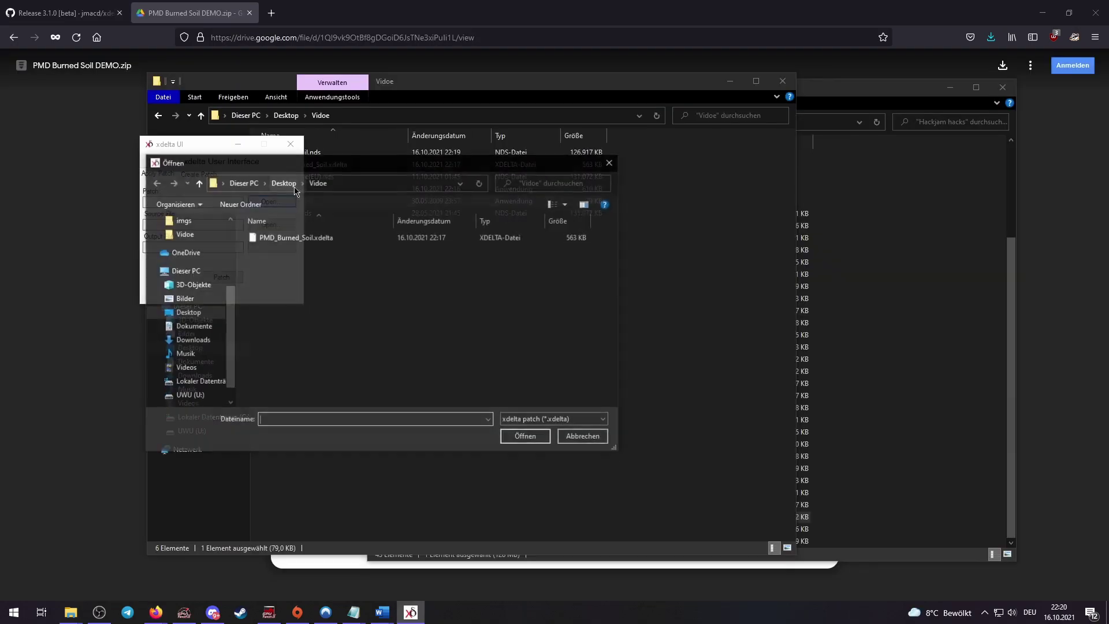
# Reload PMD_Burned_Soil.xdelta as the patch file in xdelta UI
pyautogui.doubleClick(295, 238)
# Set US BASE.nds as the source ROM and save the output under the US name
pyautogui.click(279, 226)
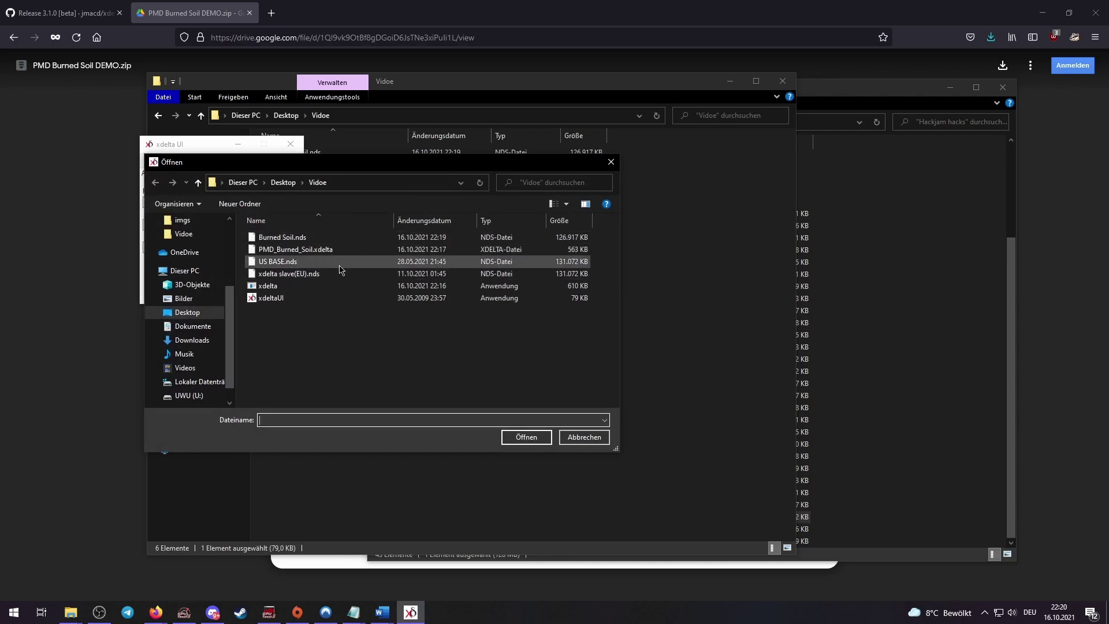
pyautogui.doubleClick(338, 261)
pyautogui.click(272, 247)
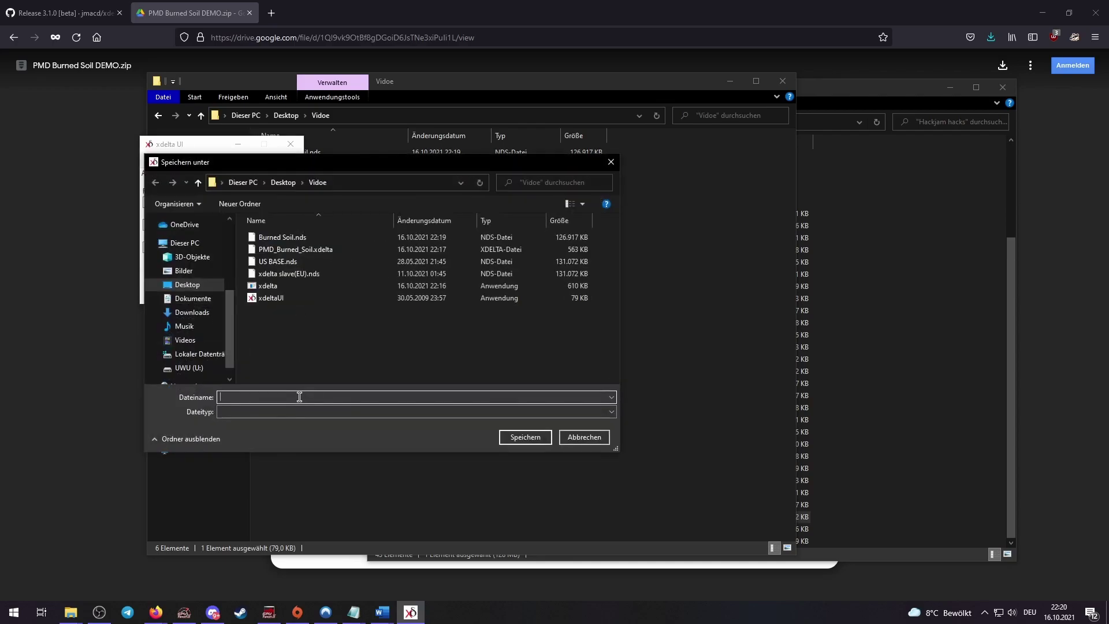
pyautogui.write('US.nds')
pyautogui.click(521, 437)
# Apply the patch, dismiss the checksum mismatch error, and close xdelta UI
pyautogui.click(220, 280)
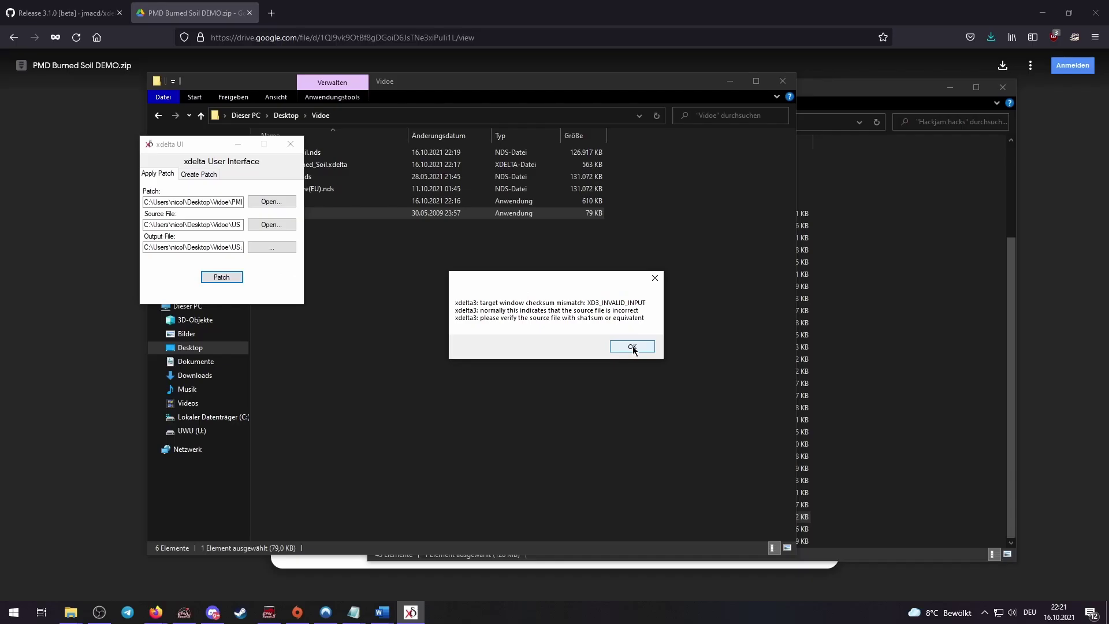
pyautogui.click(787, 422)
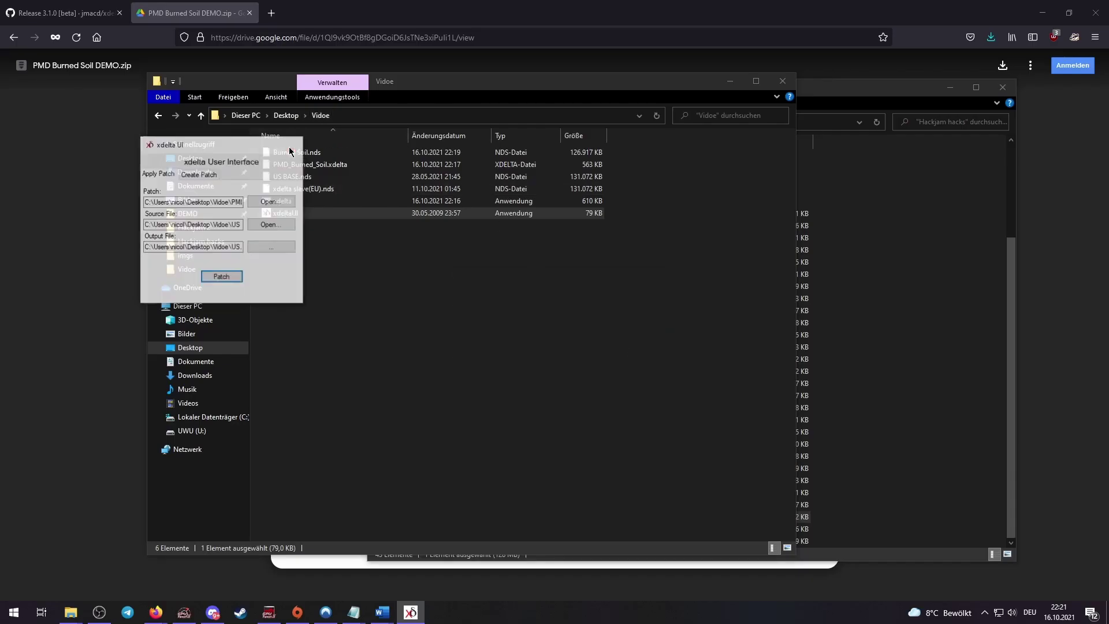
pyautogui.click(290, 146)
# Run Hack64's Web Patcher on xdelta slave(EU).nds with PMD_Burned_Soil.xdelta, getting 'Unimplemented feature'
pyautogui.click(441, 267)
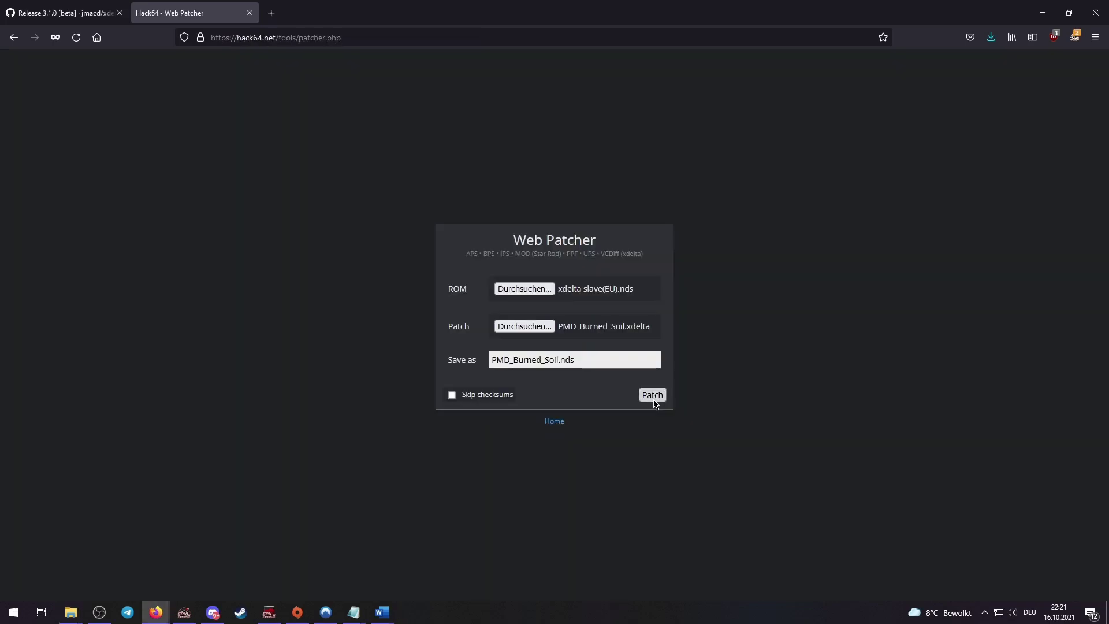
pyautogui.click(652, 396)
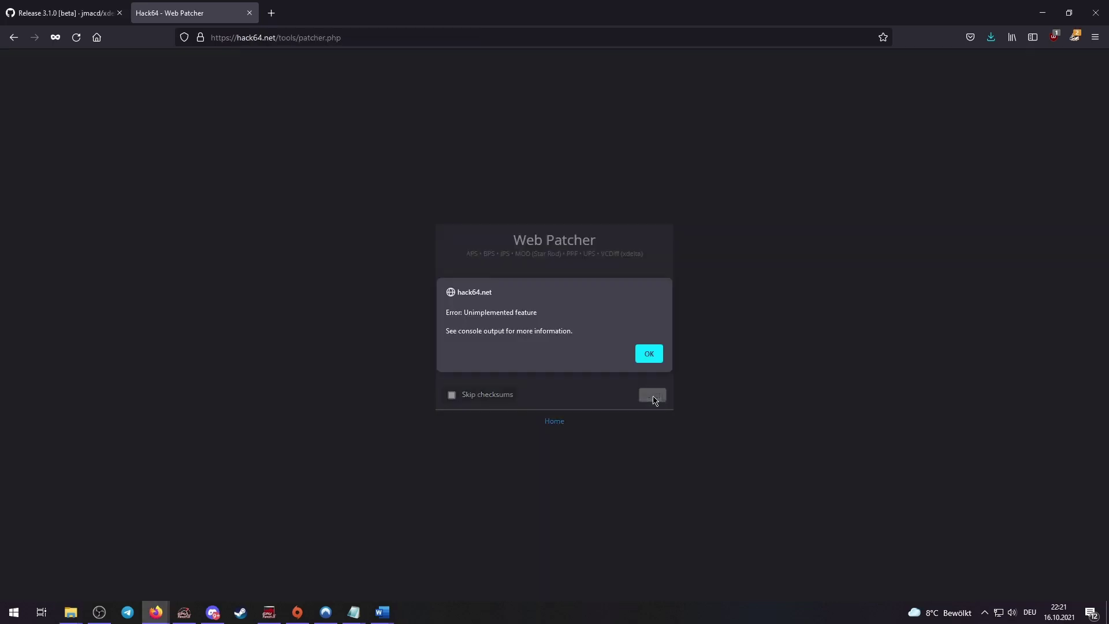